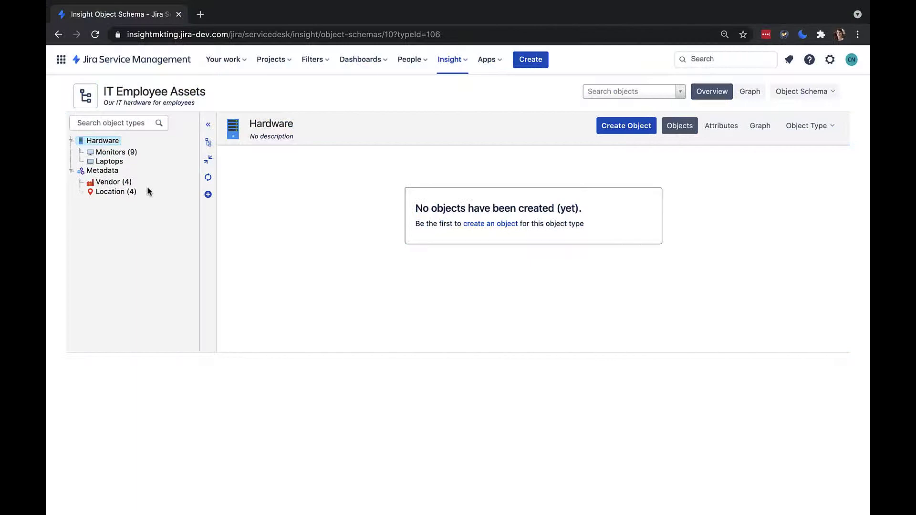
# - Open the empty Laptops object type and cancel the Create Object form without saving
pyautogui.click(114, 162)
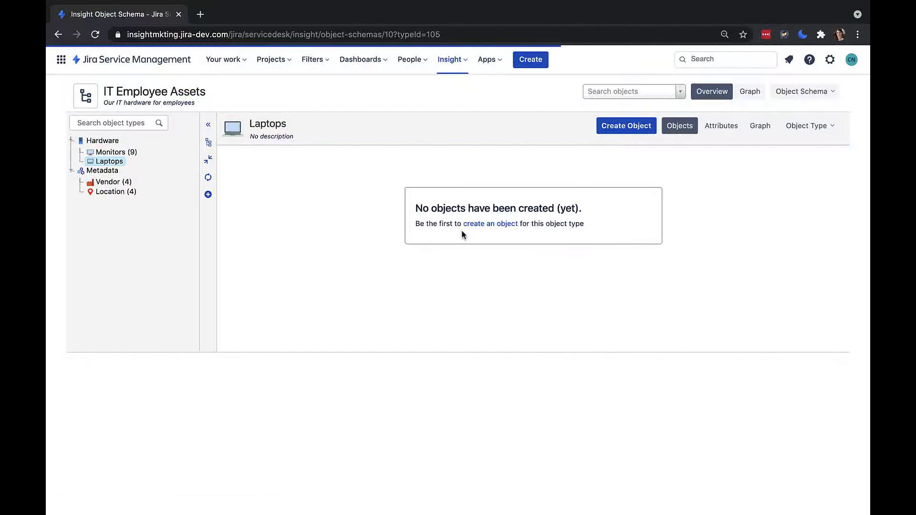
pyautogui.click(482, 223)
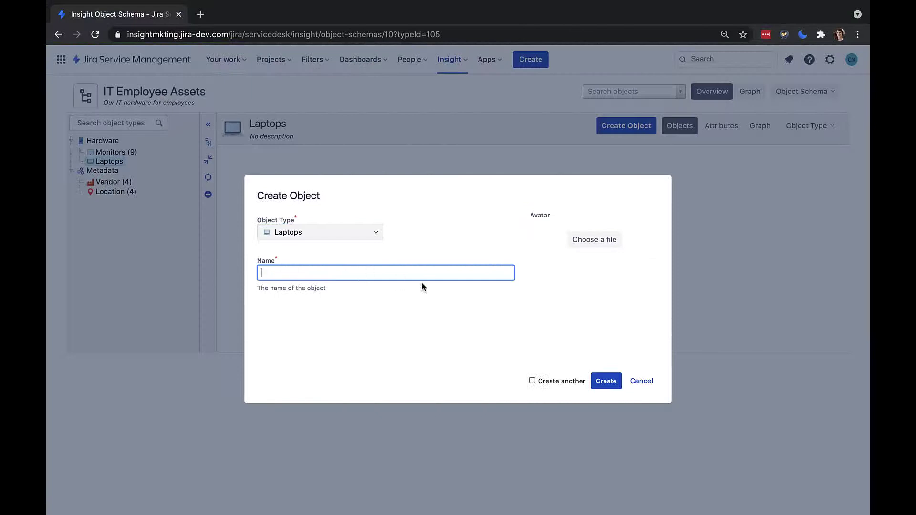
pyautogui.click(641, 380)
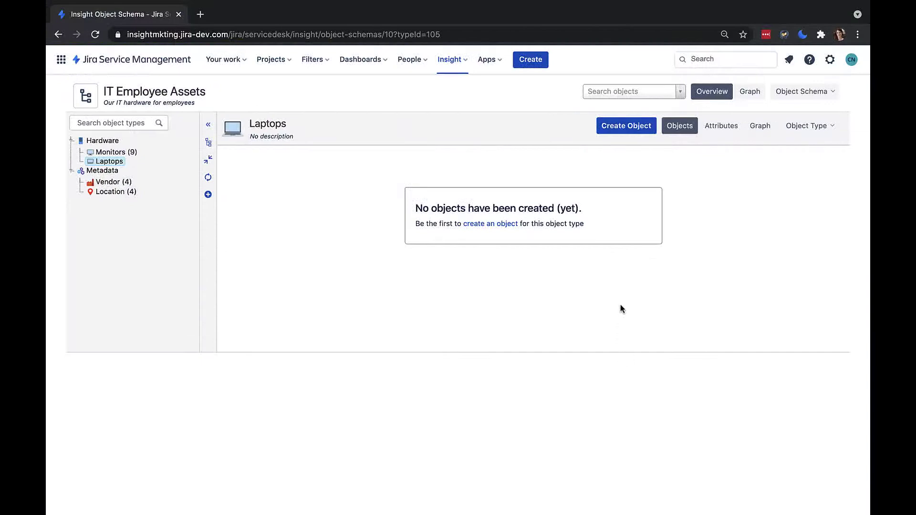
# - On the Attributes tab, add a Serial Number attribute with Default type and Text value
pyautogui.click(719, 126)
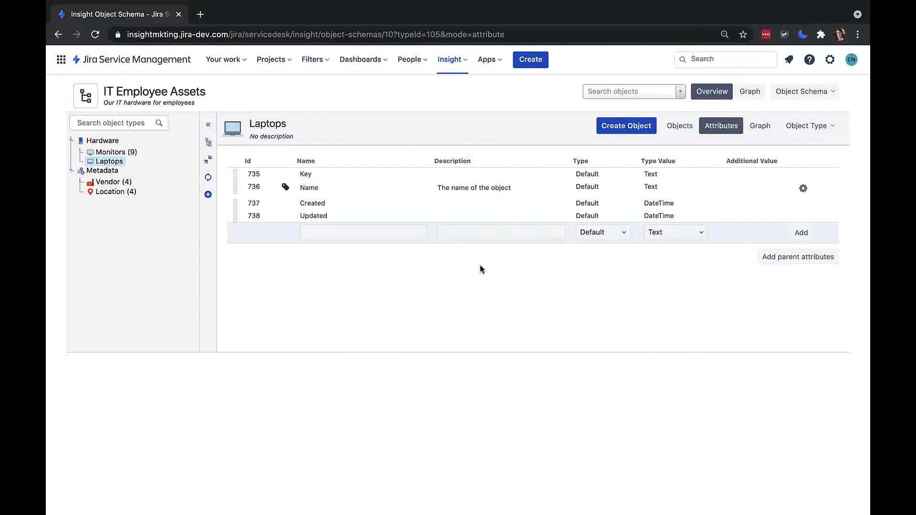
pyautogui.click(388, 231)
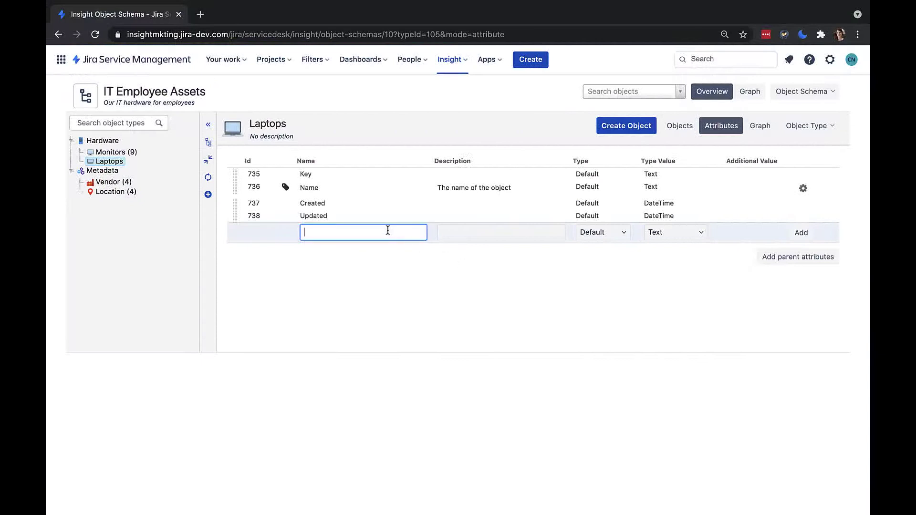
pyautogui.write('Serial Number')
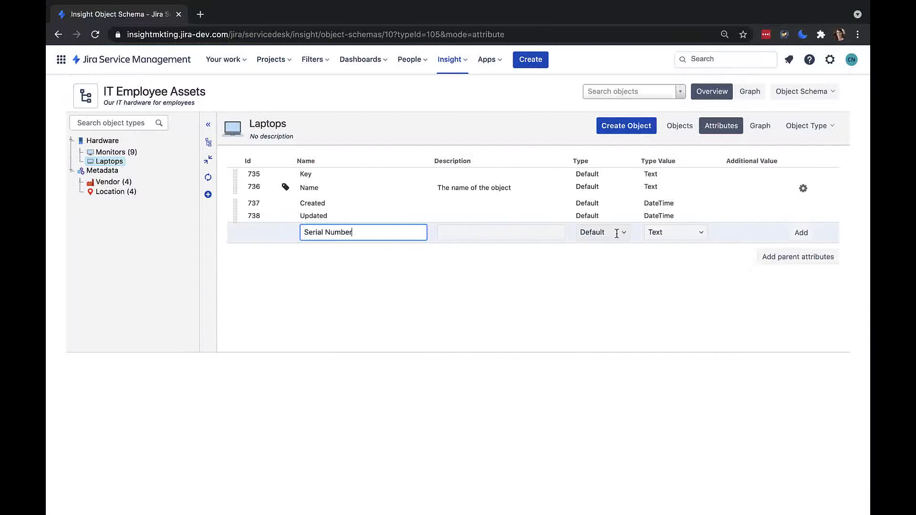
pyautogui.click(700, 233)
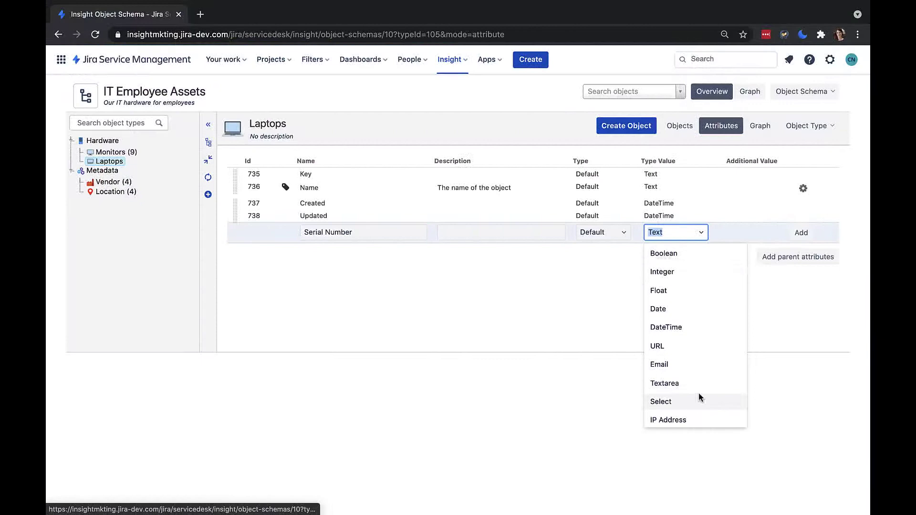
pyautogui.click(723, 233)
pyautogui.click(801, 233)
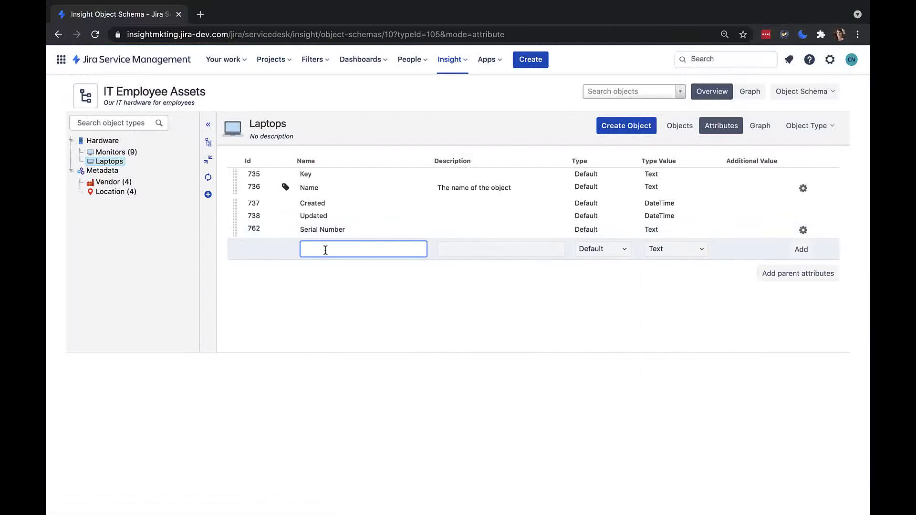
# - Add an Owner attribute of type User to Laptops
pyautogui.write('Owner')
pyautogui.click(600, 252)
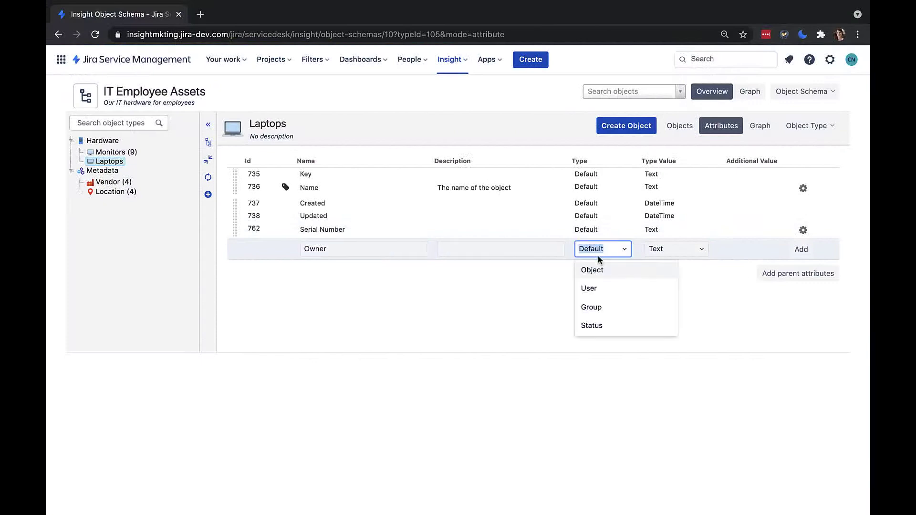
pyautogui.click(610, 292)
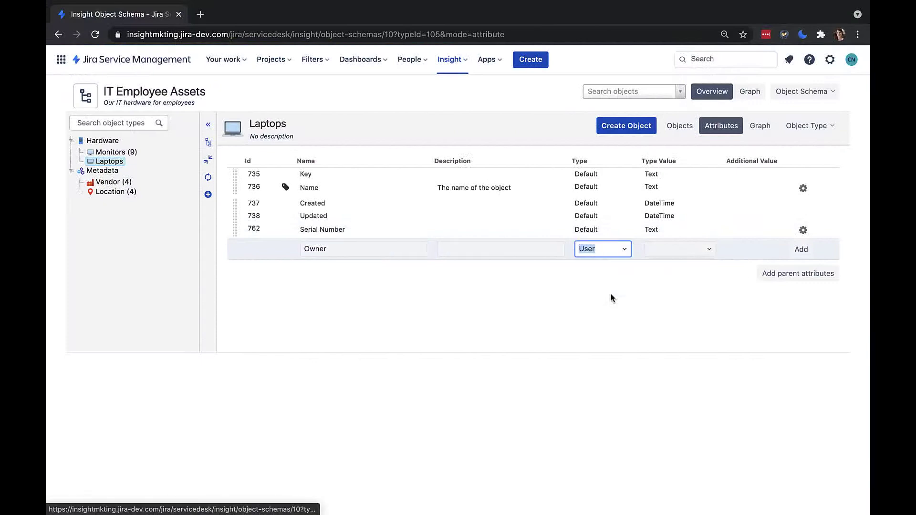
pyautogui.click(803, 253)
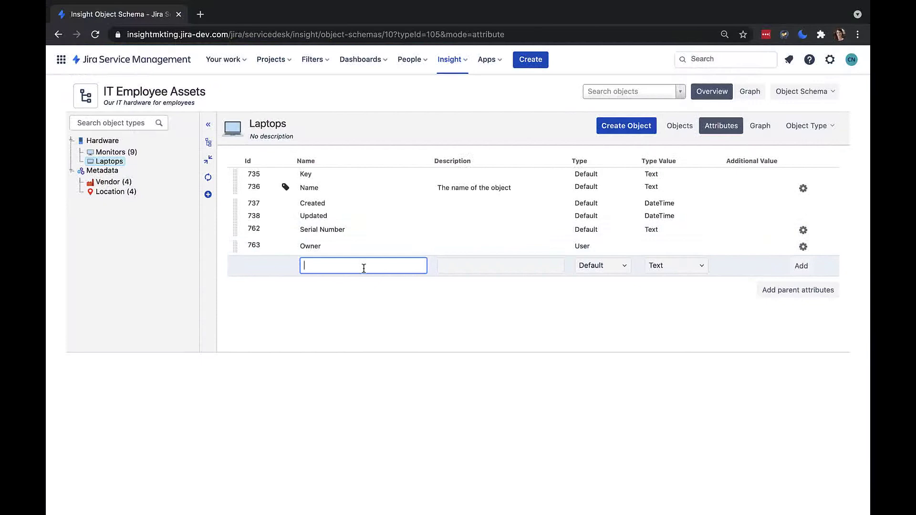
# - Name the new attribute Status and set its type to Status
pyautogui.write('Status')
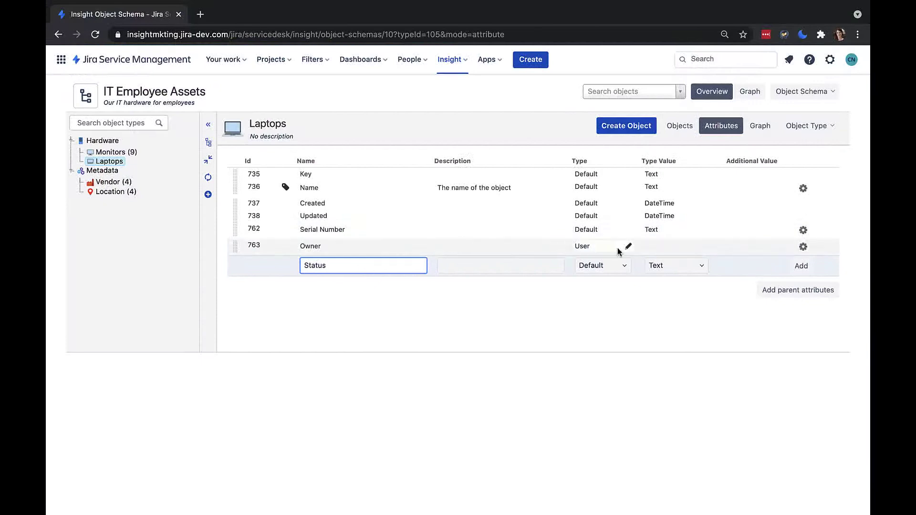
pyautogui.click(613, 265)
pyautogui.click(607, 342)
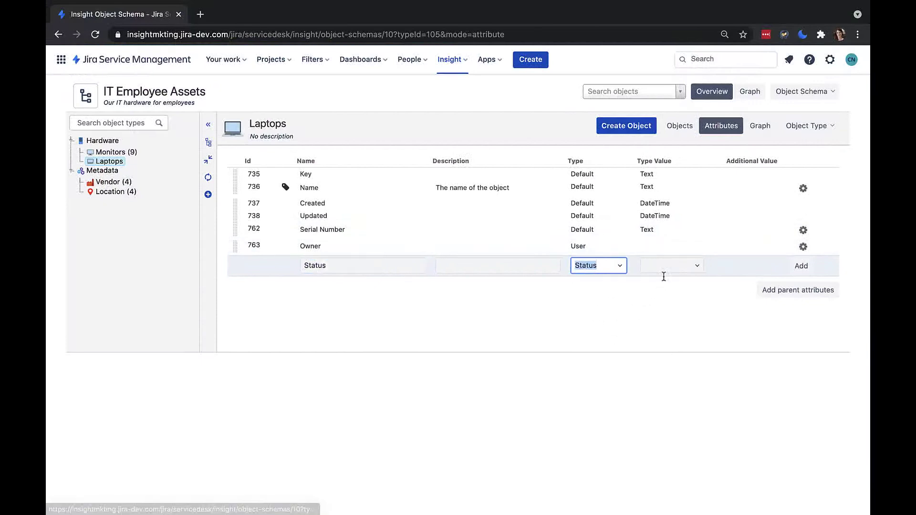
# - Allow the Ordered, In Stock, In Use, Broken and Retired statuses and add the attribute
pyautogui.click(672, 265)
pyautogui.click(697, 265)
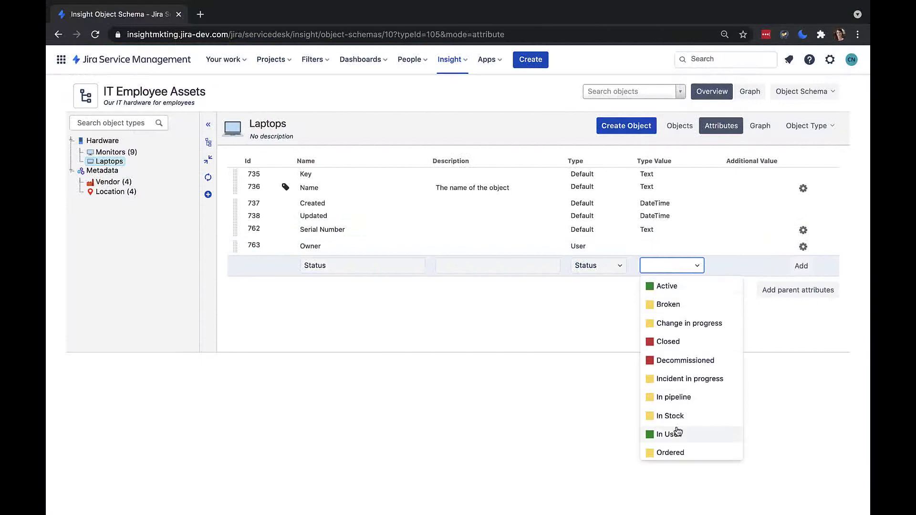
pyautogui.click(671, 452)
pyautogui.click(702, 270)
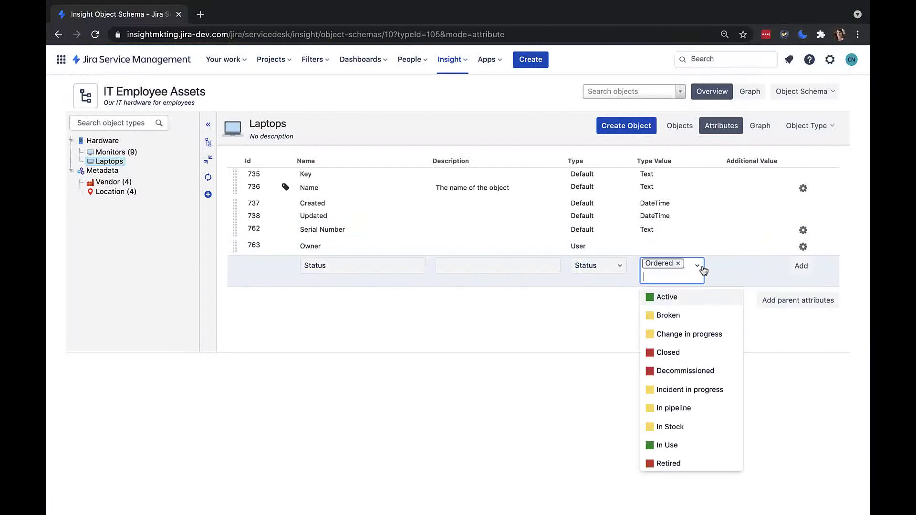
pyautogui.click(692, 429)
pyautogui.click(697, 272)
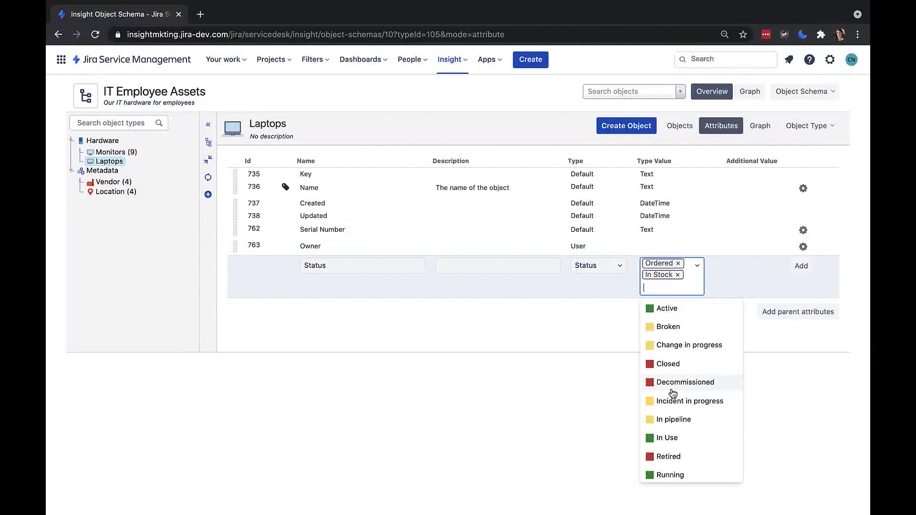
pyautogui.click(668, 438)
pyautogui.click(697, 267)
pyautogui.click(690, 338)
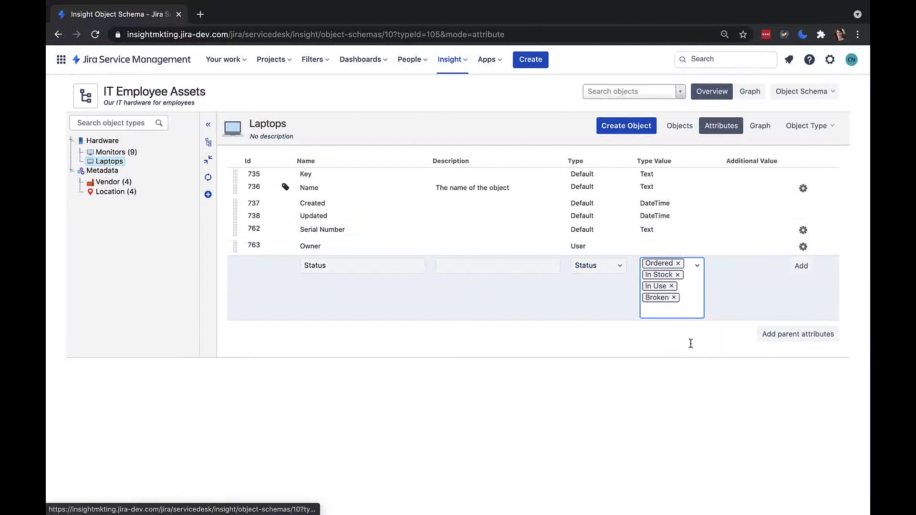
pyautogui.click(697, 265)
pyautogui.click(686, 440)
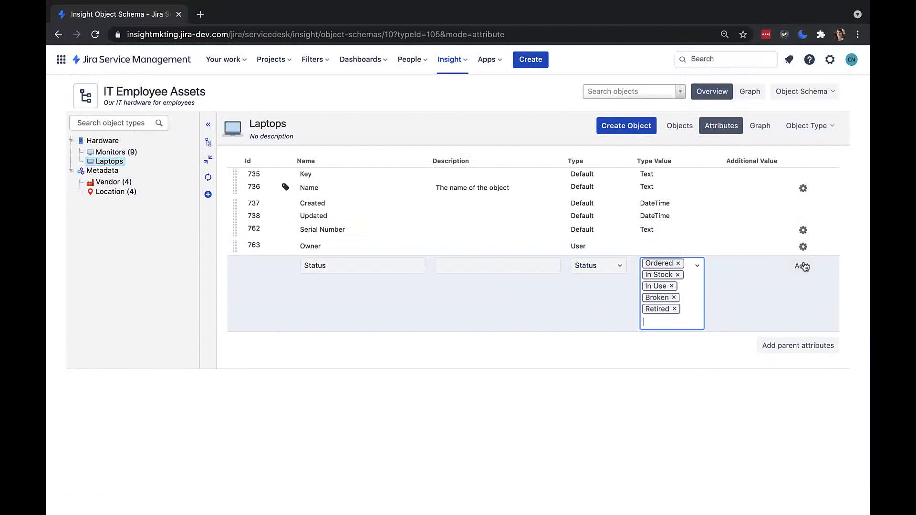
pyautogui.click(803, 266)
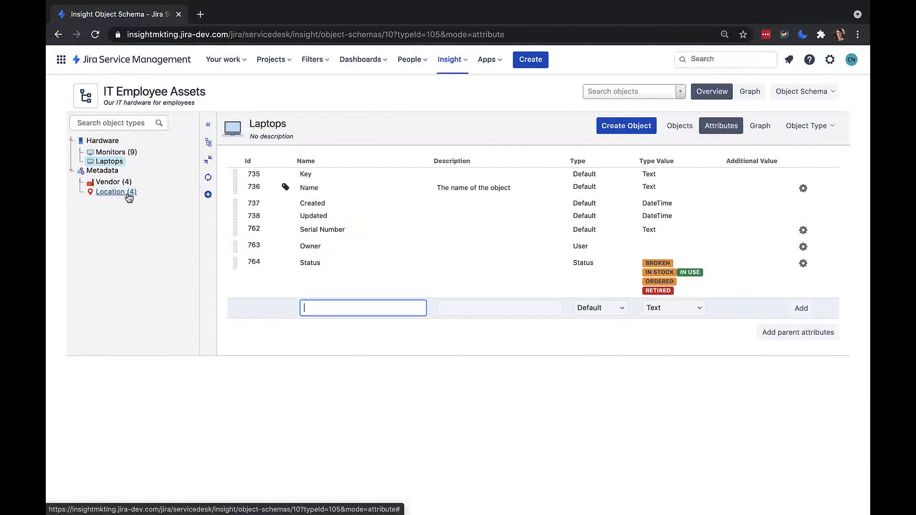
pyautogui.click(129, 197)
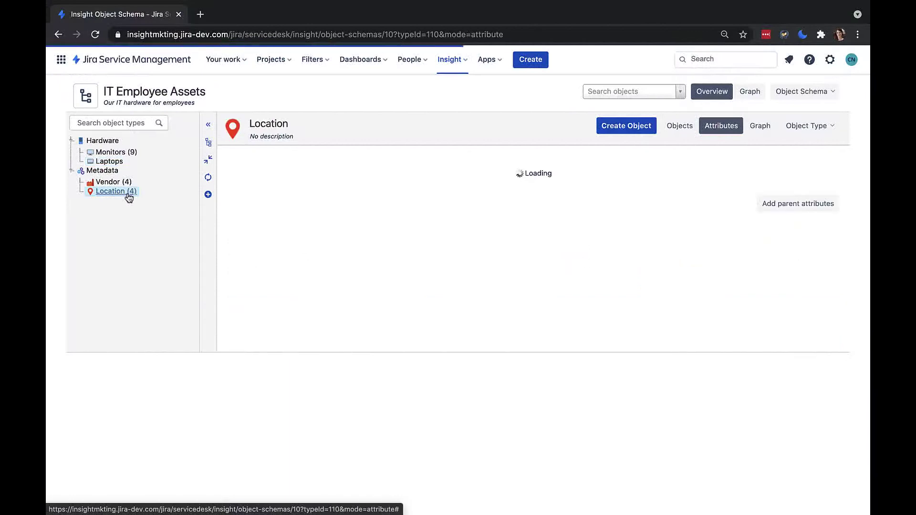
pyautogui.click(678, 127)
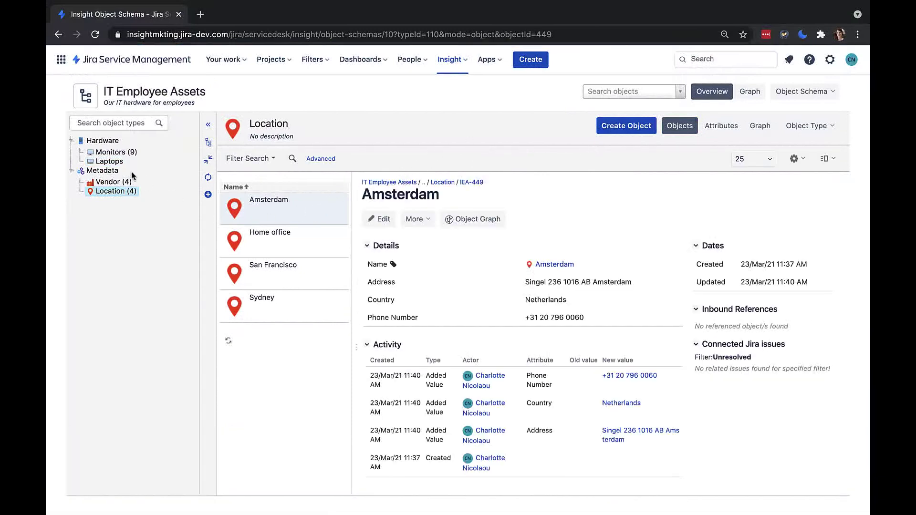
pyautogui.click(112, 161)
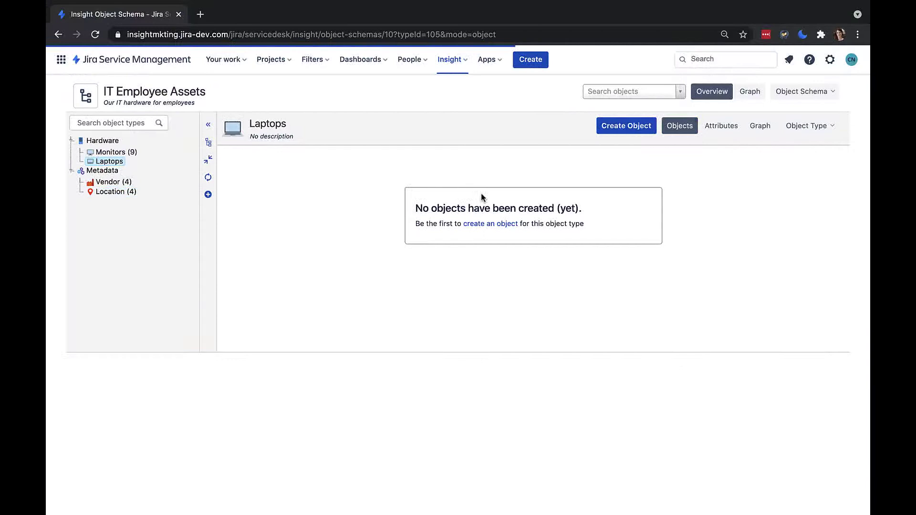
pyautogui.click(711, 126)
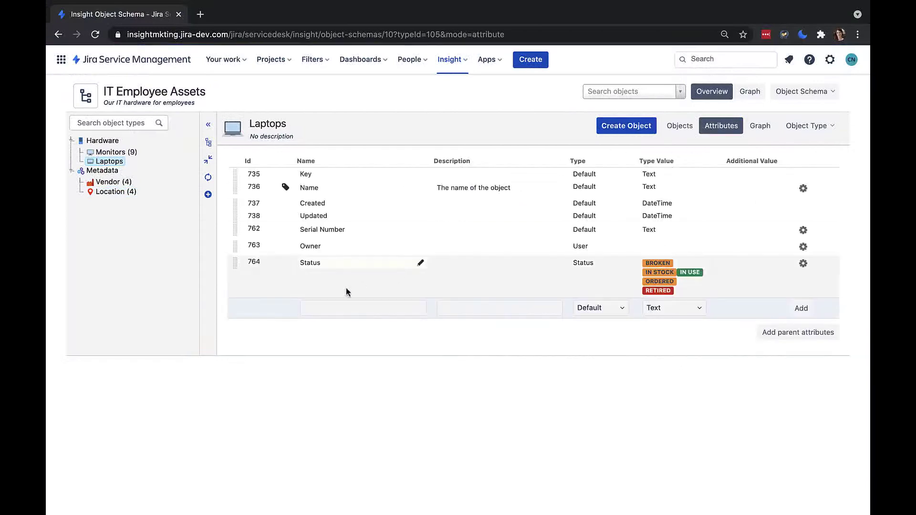
# - Add a Location attribute of type Object linking to Location objects with the Location reference type
pyautogui.click(337, 306)
pyautogui.write('Location')
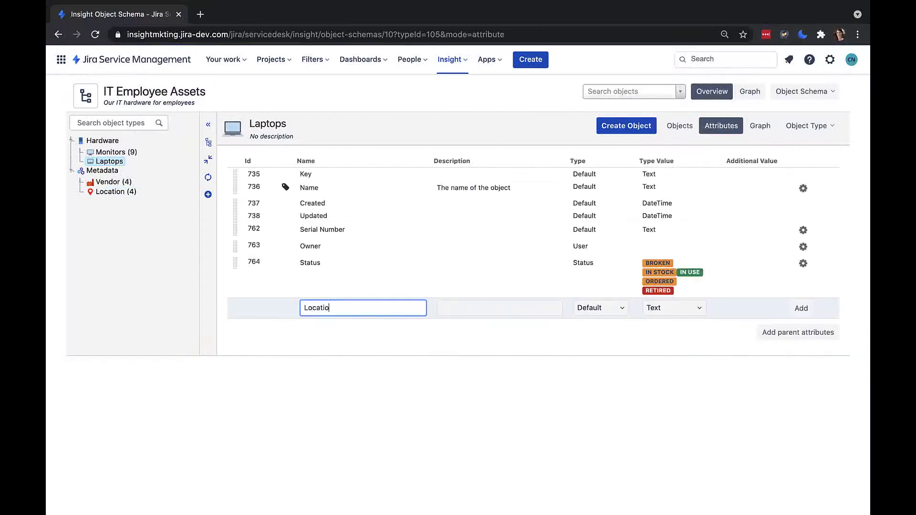
pyautogui.click(629, 311)
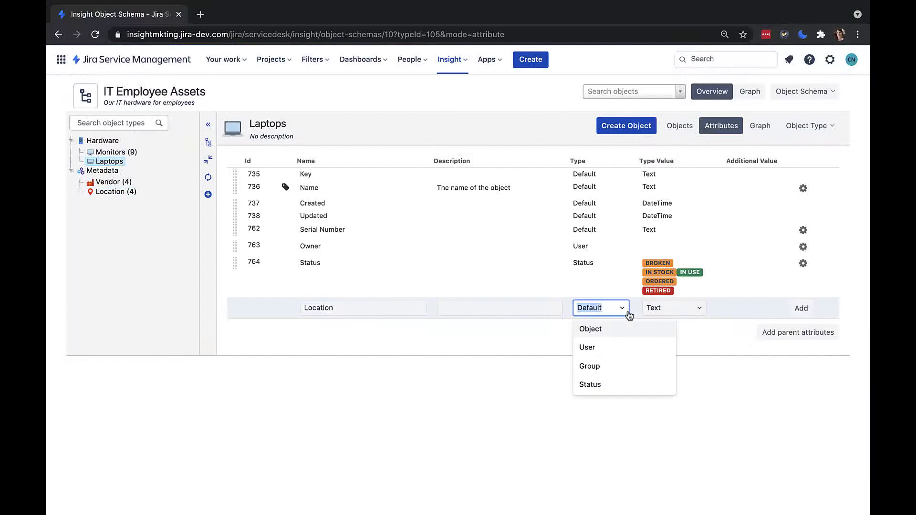
pyautogui.click(619, 331)
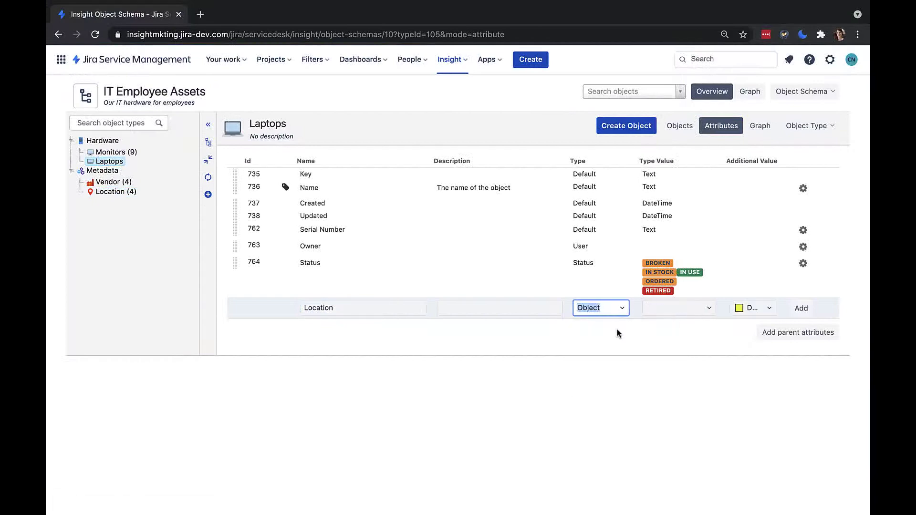
pyautogui.click(710, 310)
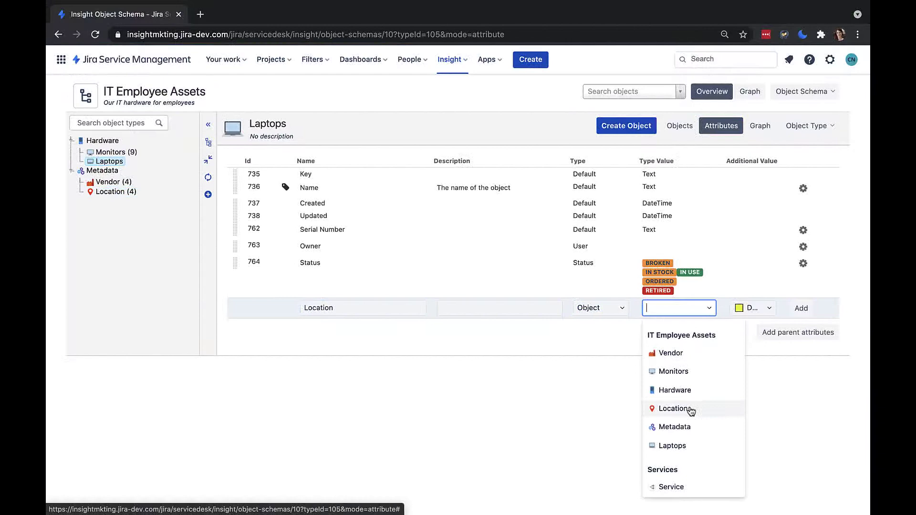
pyautogui.click(690, 409)
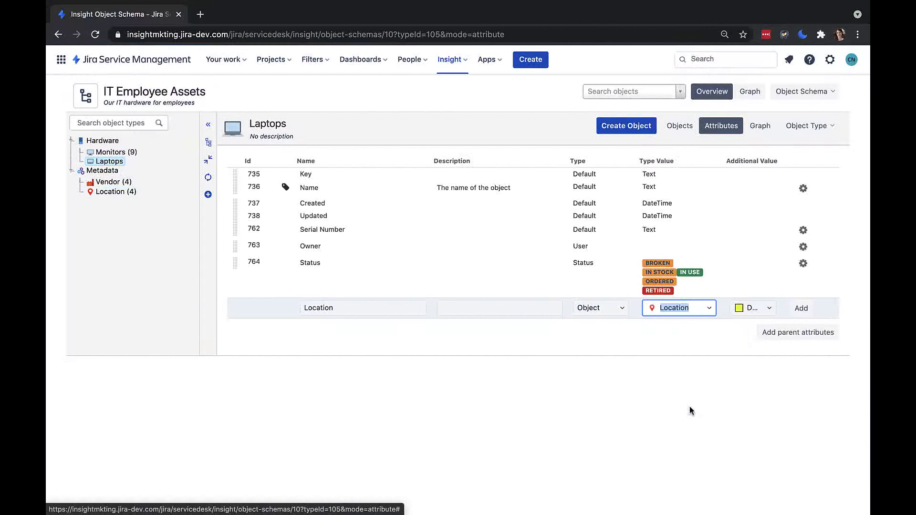
pyautogui.click(763, 307)
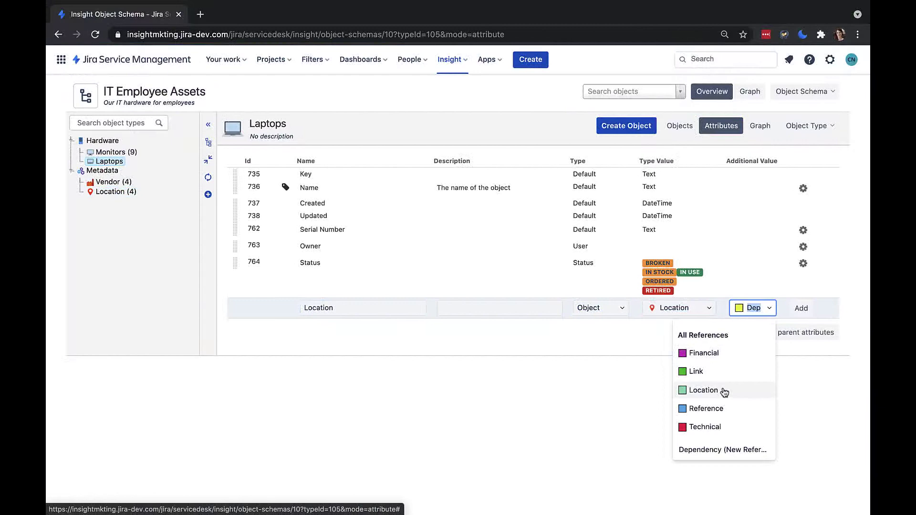
pyautogui.click(724, 391)
pyautogui.click(802, 309)
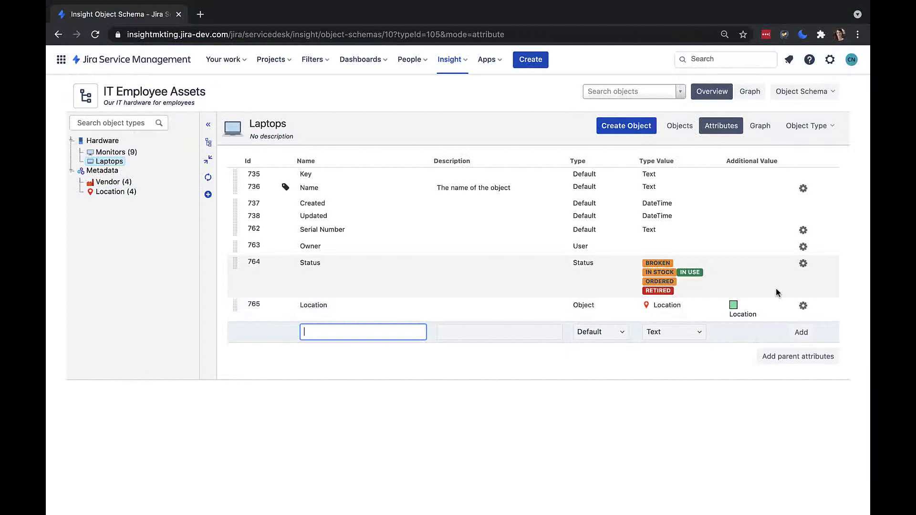
pyautogui.click(803, 247)
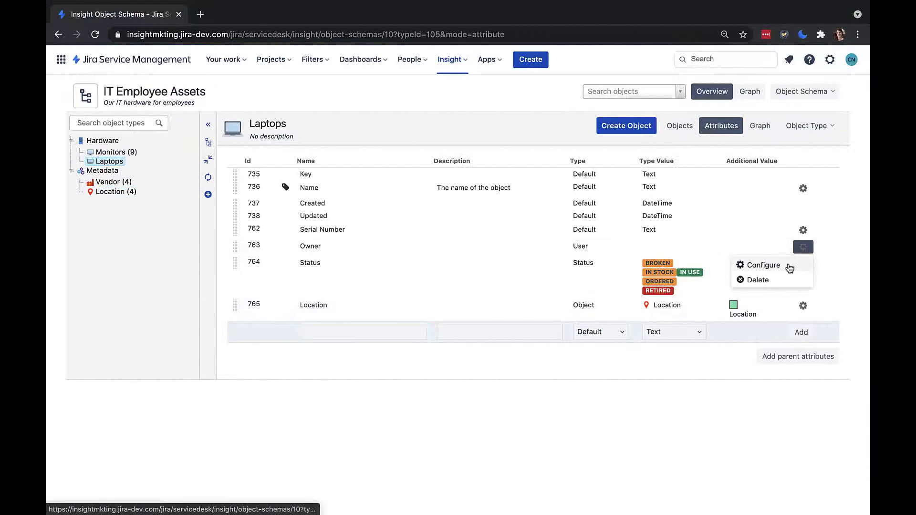
pyautogui.click(764, 265)
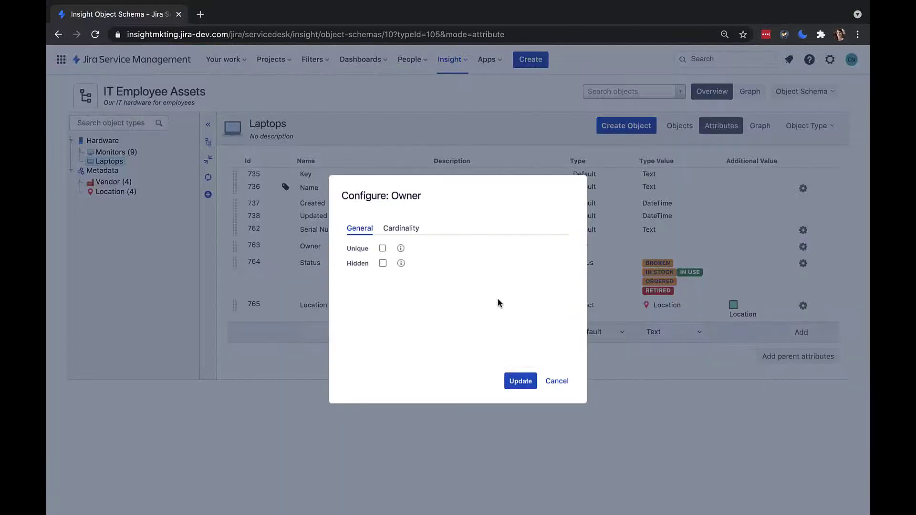
pyautogui.click(410, 234)
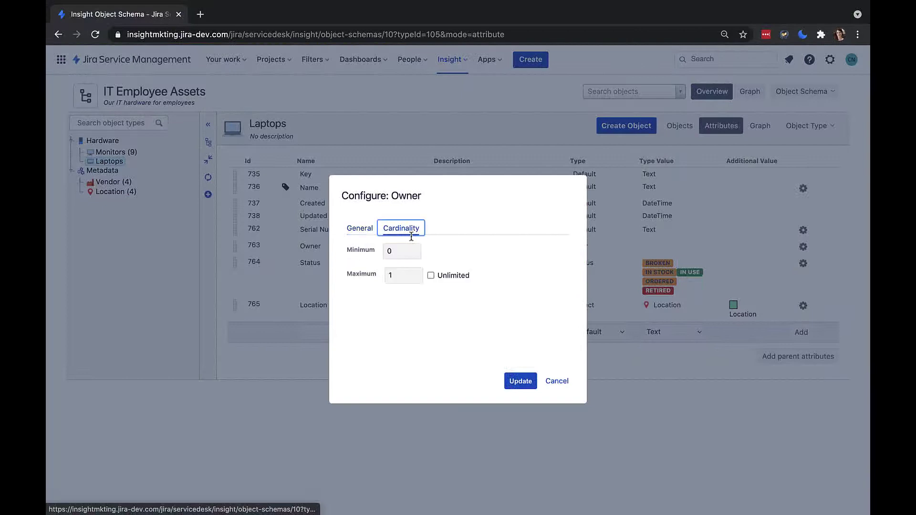
pyautogui.click(431, 277)
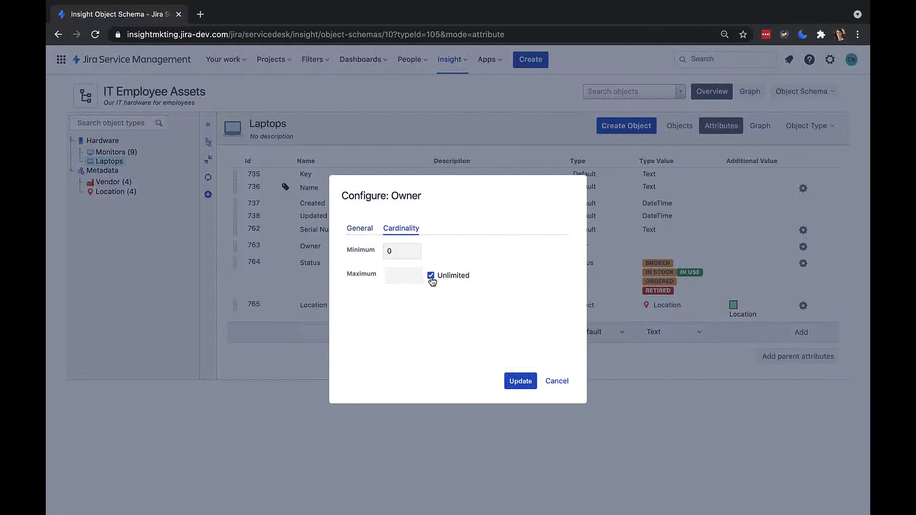
pyautogui.click(431, 277)
# - Close the Owner configuration unsaved and start a new object in the Laptops Objects list
pyautogui.click(556, 380)
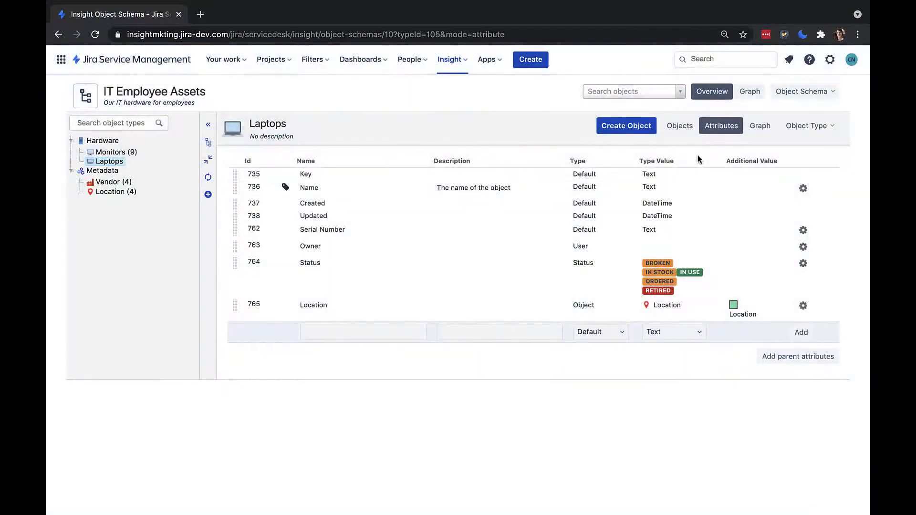
pyautogui.click(680, 128)
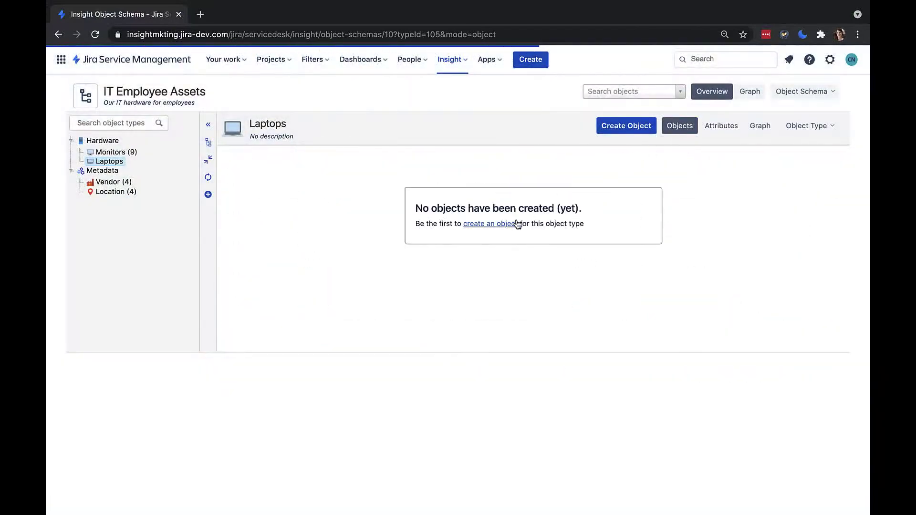
pyautogui.click(516, 224)
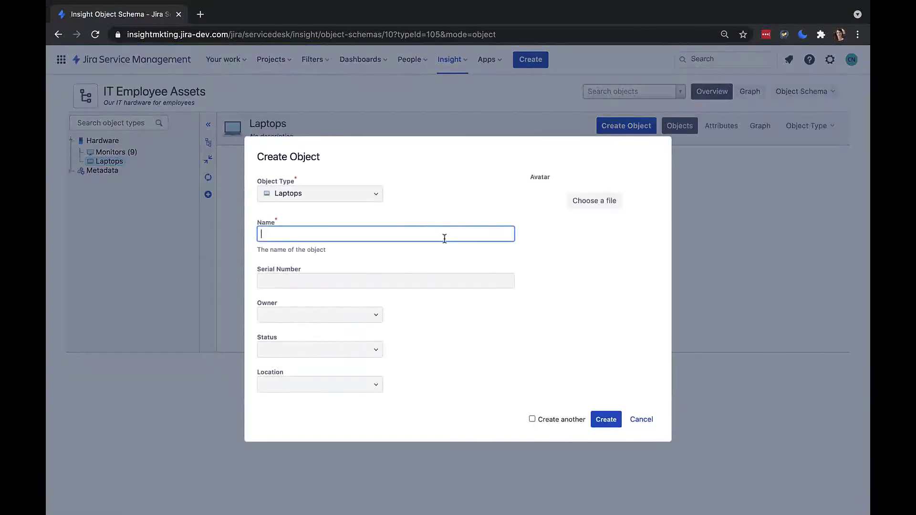
# - Create laptop LT46012X with serial C027385JKSM, an owner, status In Use and location Amsterdam
pyautogui.click(385, 284)
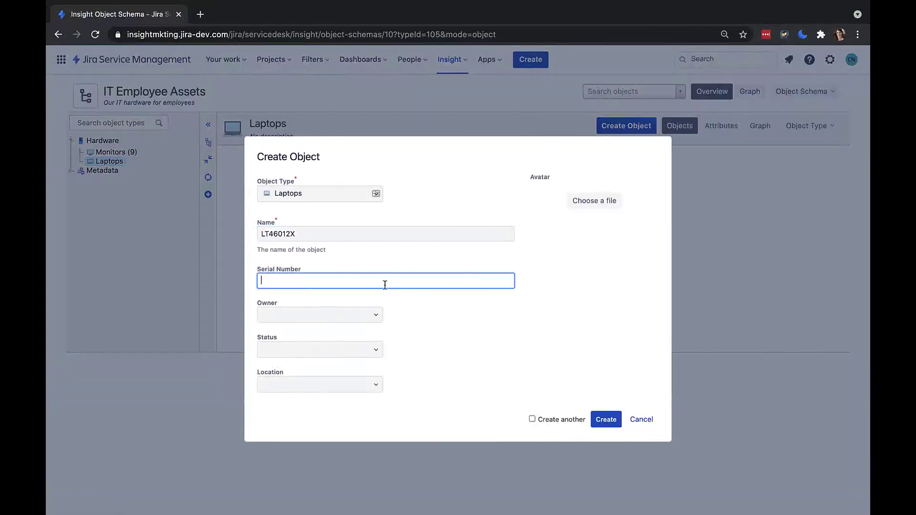
pyautogui.hotkey('ctrl', 'v')
pyautogui.click(364, 310)
pyautogui.write('charl')
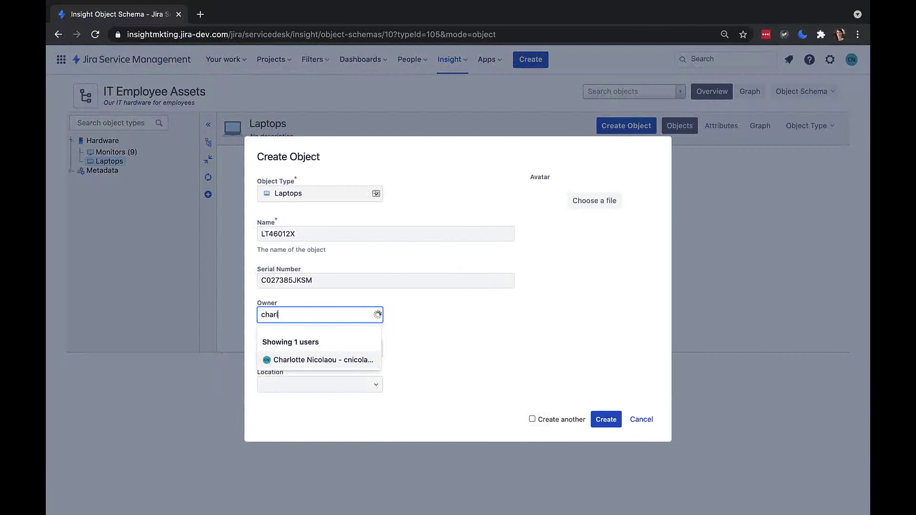
pyautogui.click(321, 359)
pyautogui.click(317, 351)
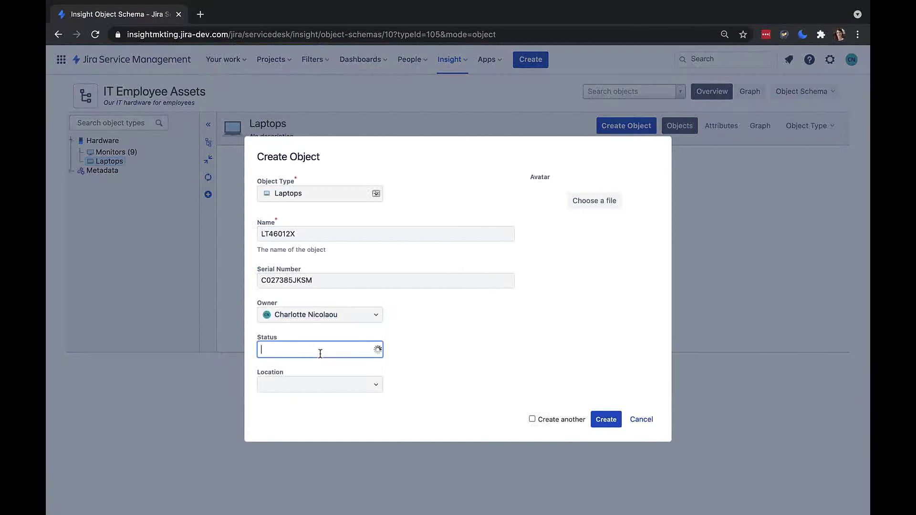
pyautogui.click(309, 432)
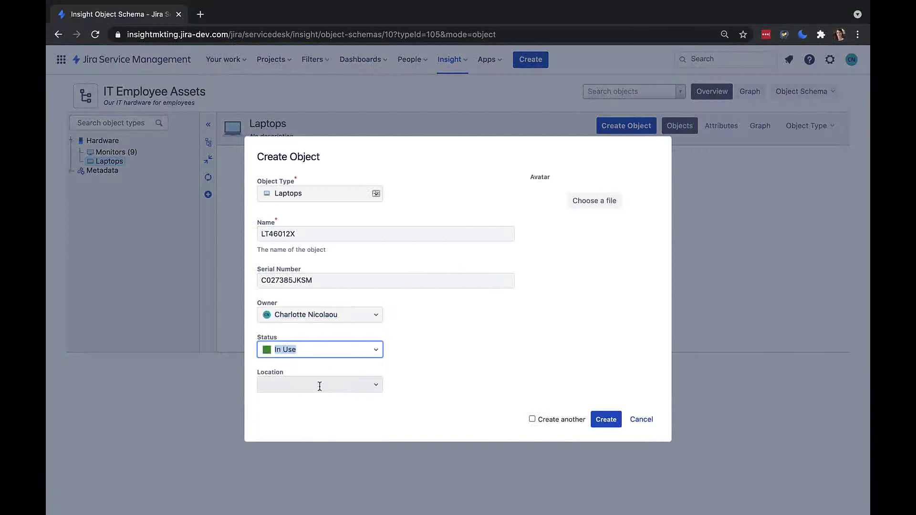
pyautogui.click(313, 383)
pyautogui.click(307, 429)
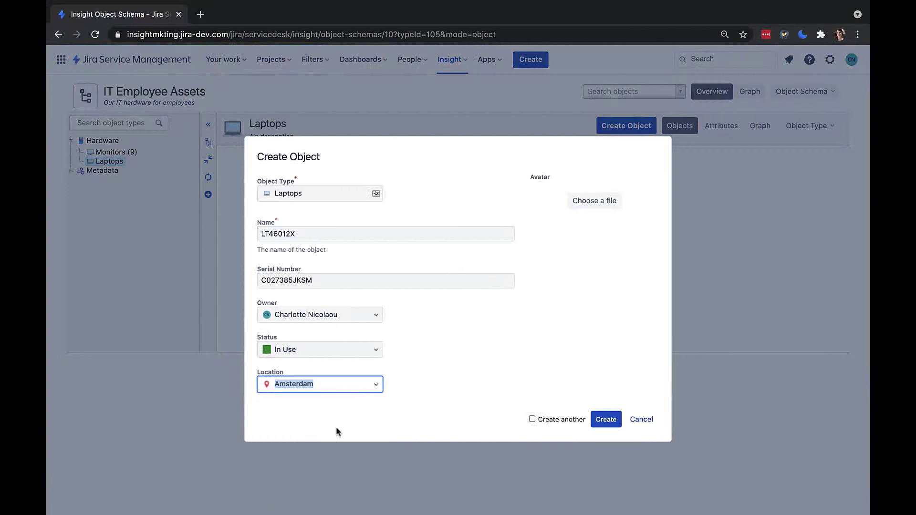
pyautogui.click(606, 420)
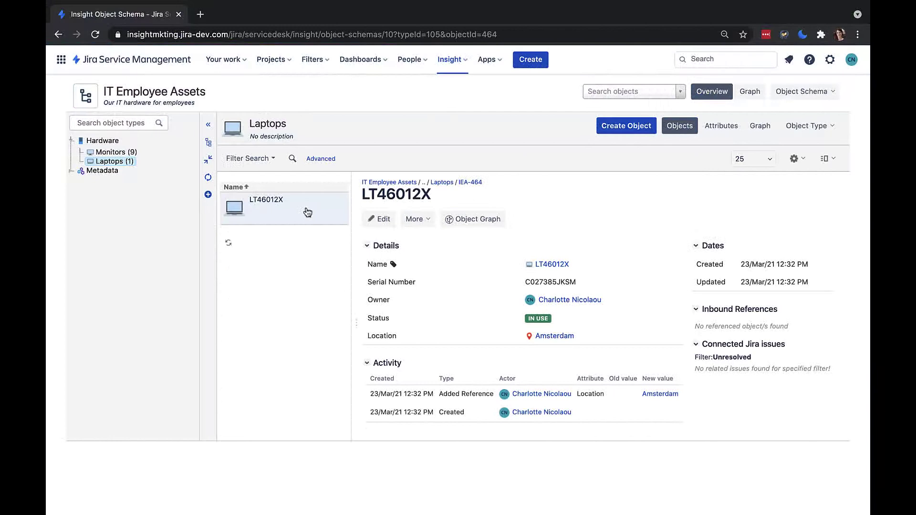
pyautogui.click(836, 94)
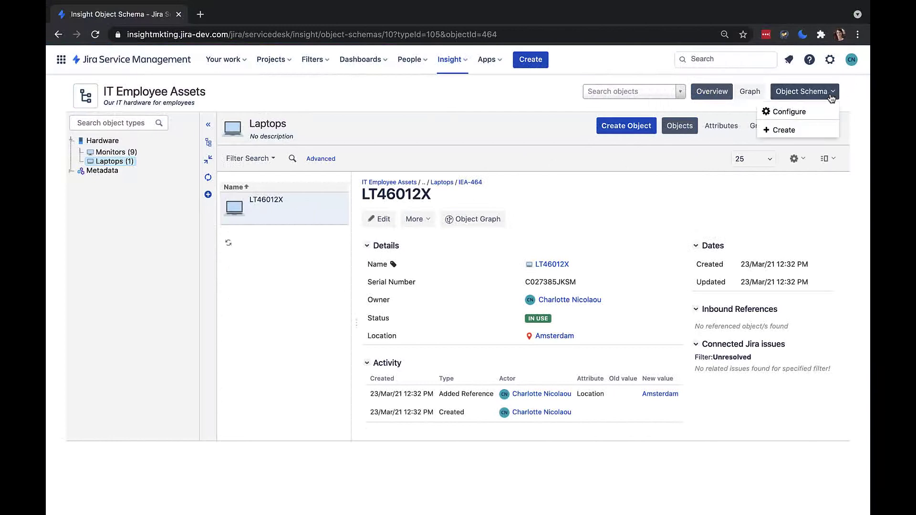
pyautogui.click(812, 112)
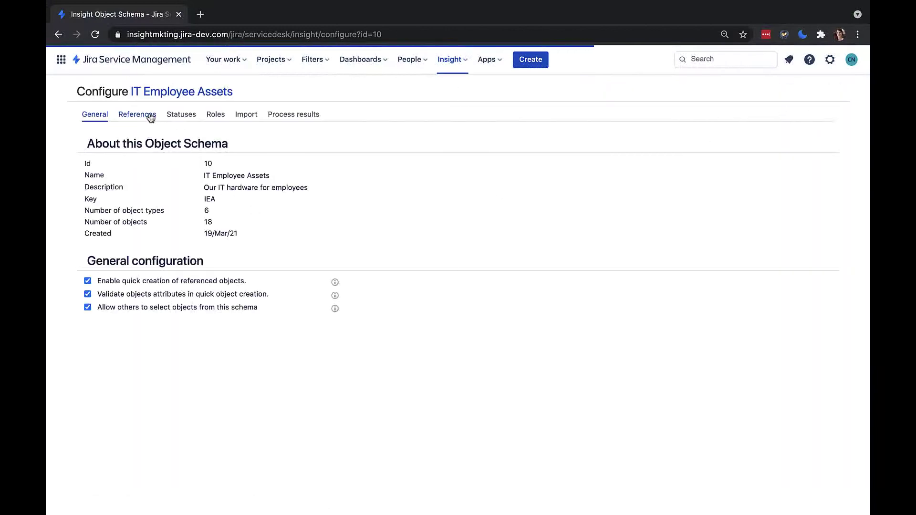
pyautogui.click(150, 118)
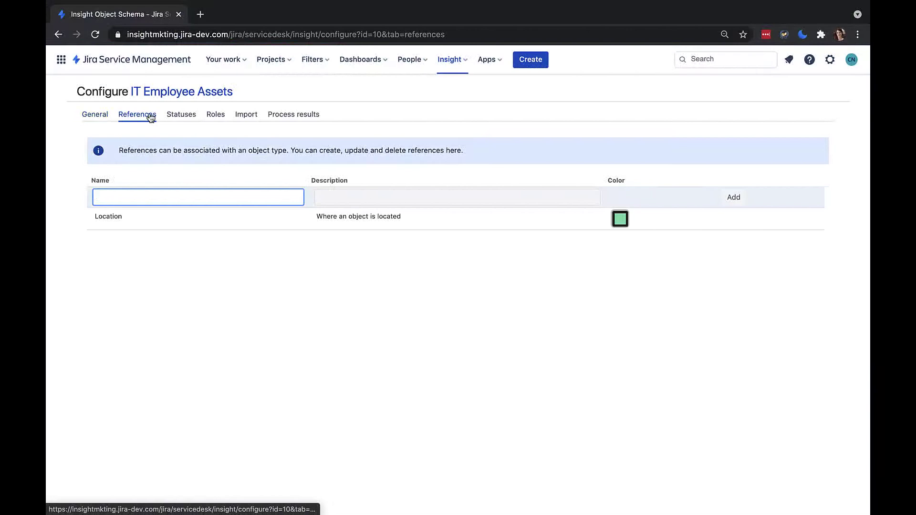
pyautogui.click(187, 117)
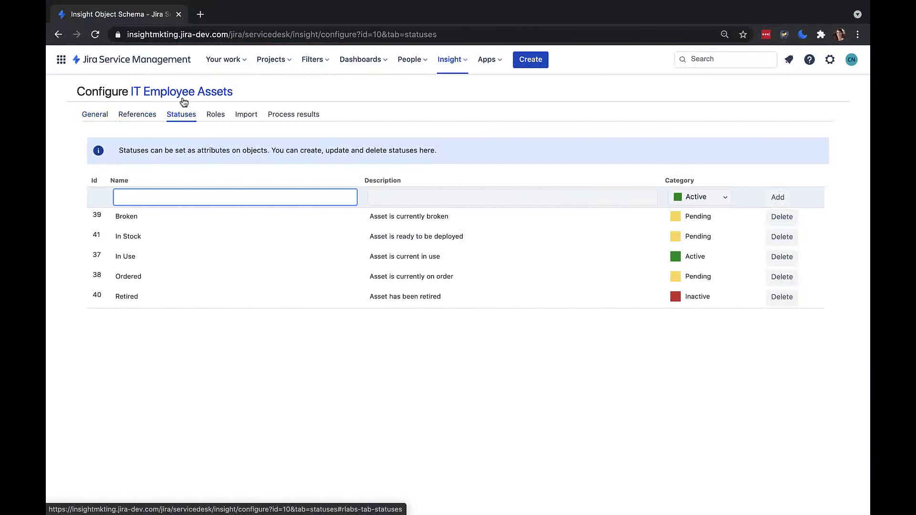
pyautogui.click(182, 91)
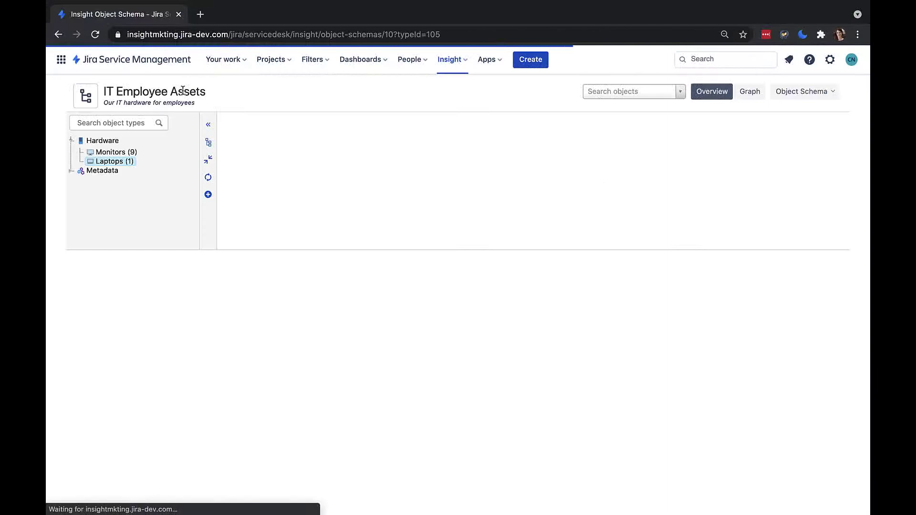